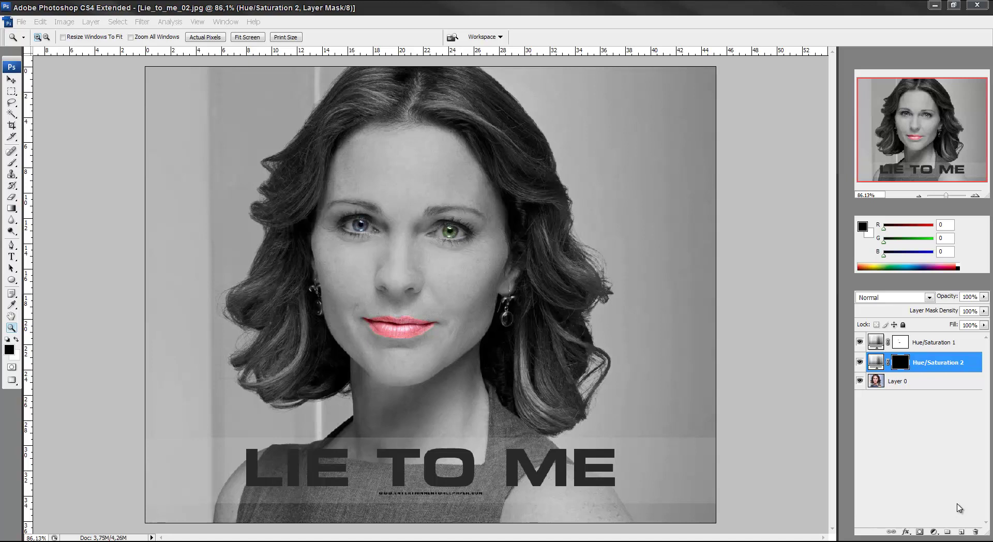
# - Open the Lie_to_me_02.jpg photo from disk
pyautogui.click(21, 22)
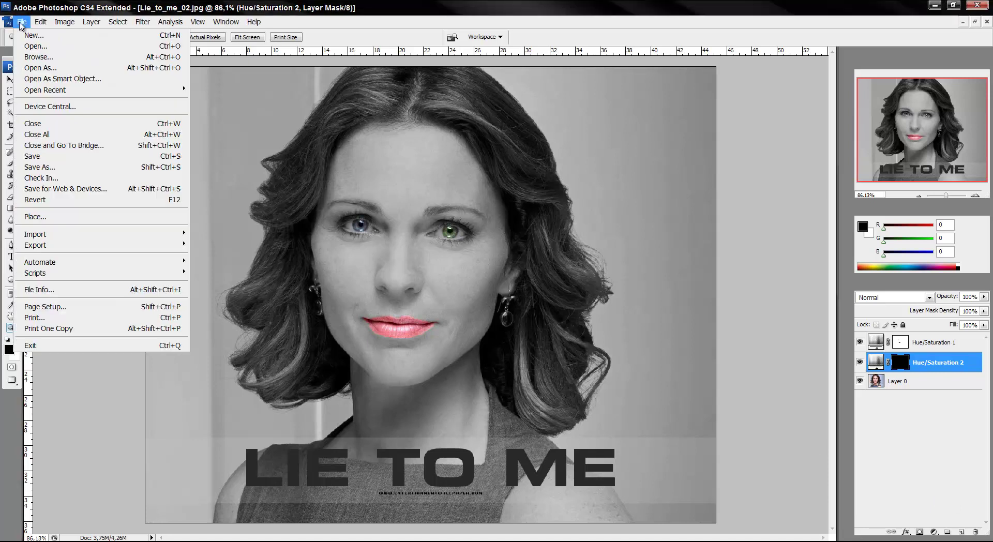
pyautogui.click(39, 48)
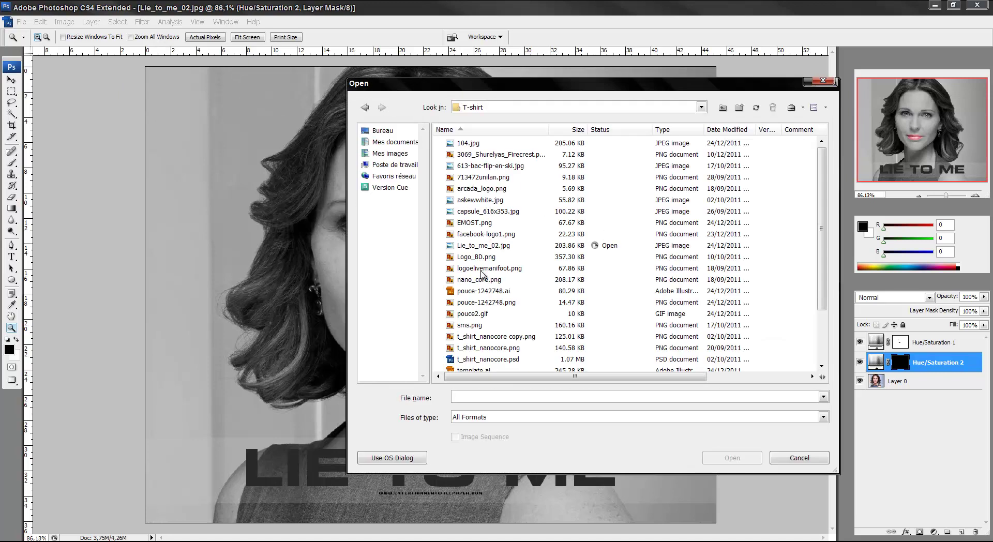
pyautogui.doubleClick(476, 245)
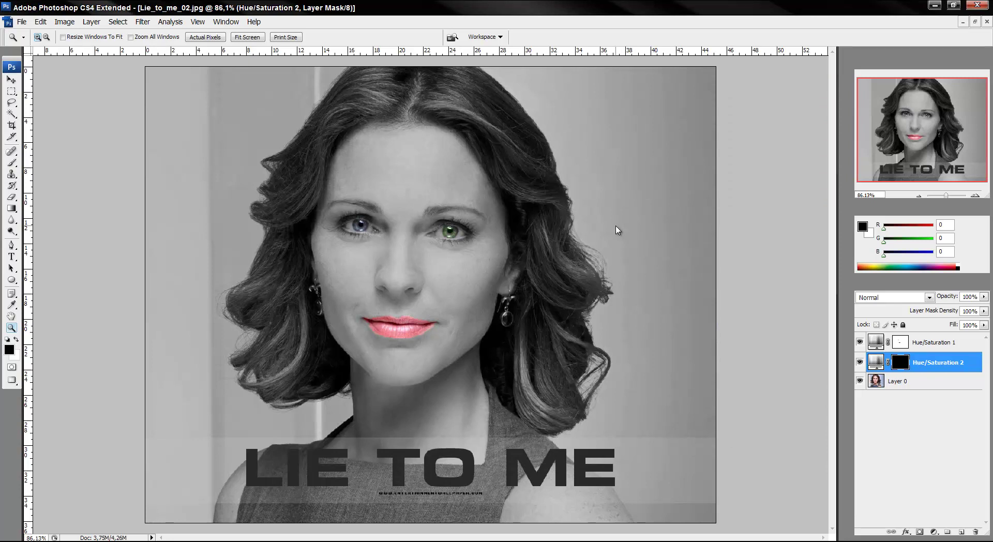
# - Close the edited poster, the next document and the Untitled-1 logo document without saving
pyautogui.click(987, 22)
pyautogui.press('Return')
pyautogui.click(989, 24)
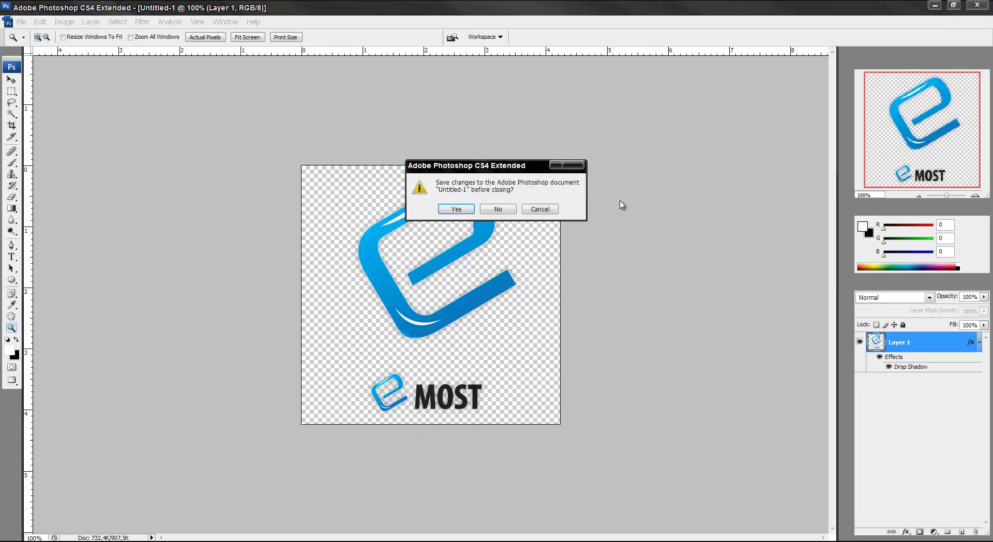
pyautogui.click(501, 210)
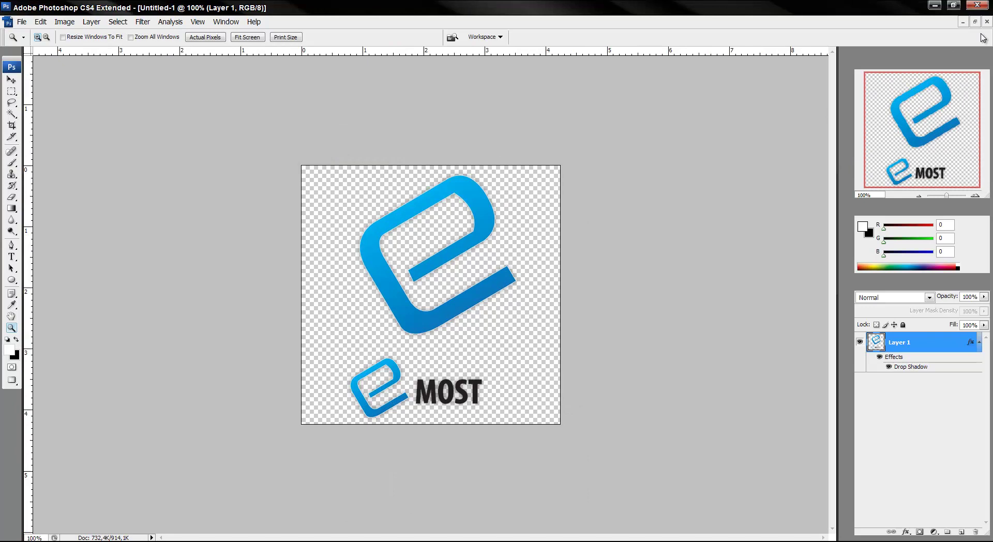
pyautogui.click(988, 23)
pyautogui.click(502, 210)
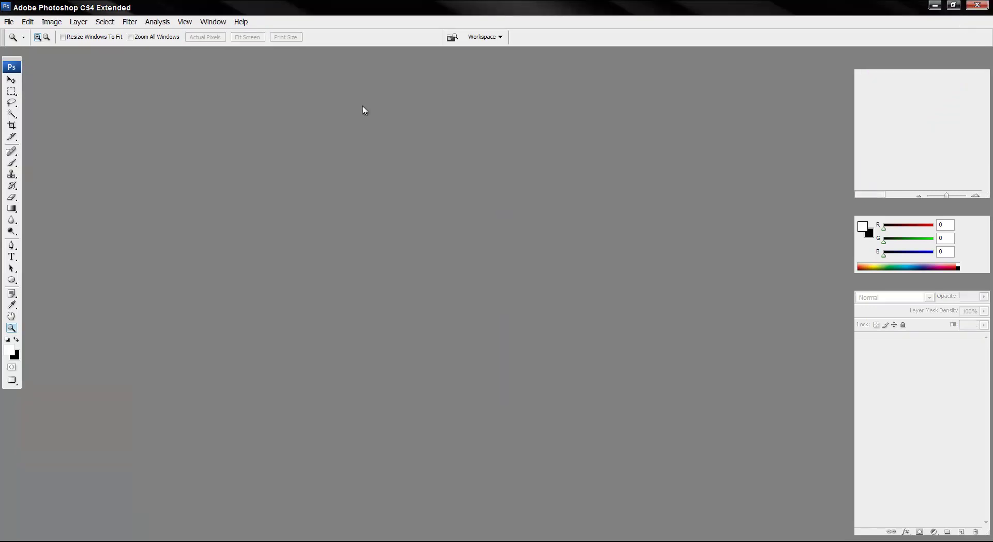
# - Open the original full-colour Lie_to_me_02.jpg photo
pyautogui.click(11, 23)
pyautogui.click(23, 44)
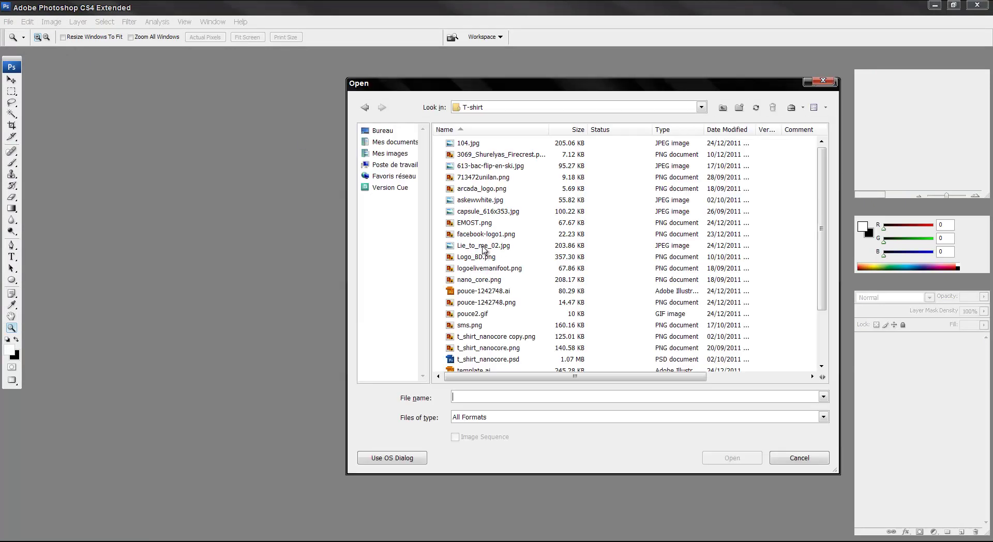
pyautogui.doubleClick(481, 255)
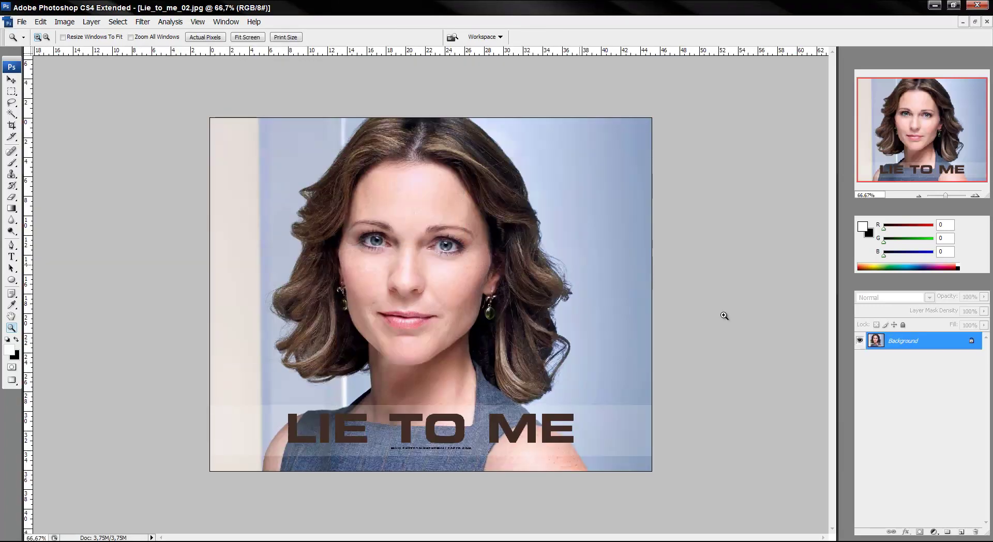
# - Convert the Background to Layer 0 and add a Hue/Saturation adjustment layer above it
pyautogui.doubleClick(955, 343)
pyautogui.click(590, 176)
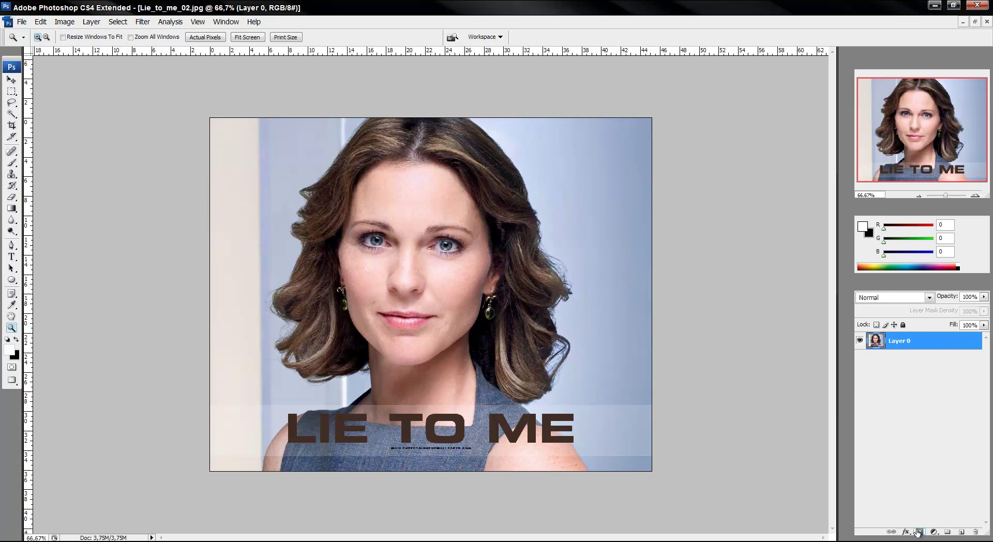
pyautogui.click(931, 534)
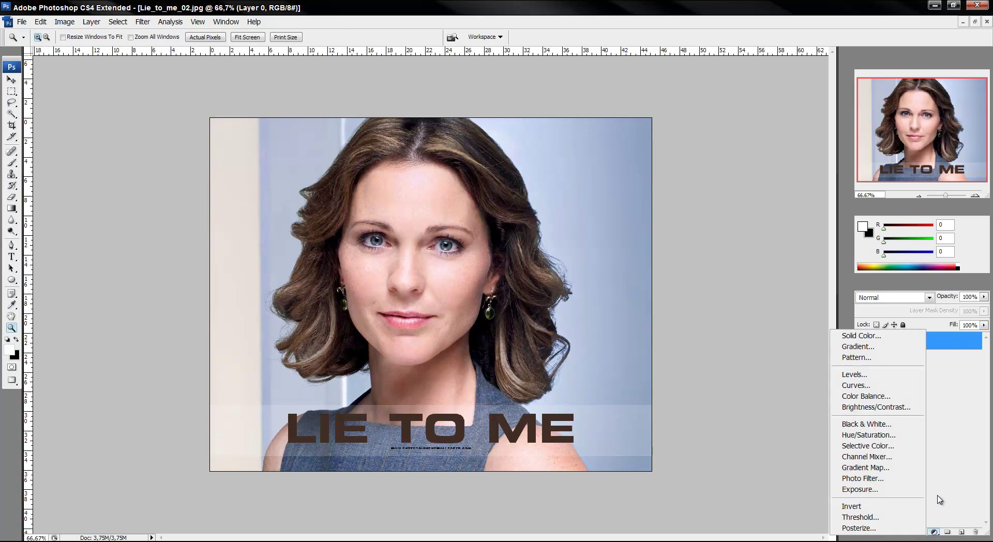
pyautogui.click(935, 534)
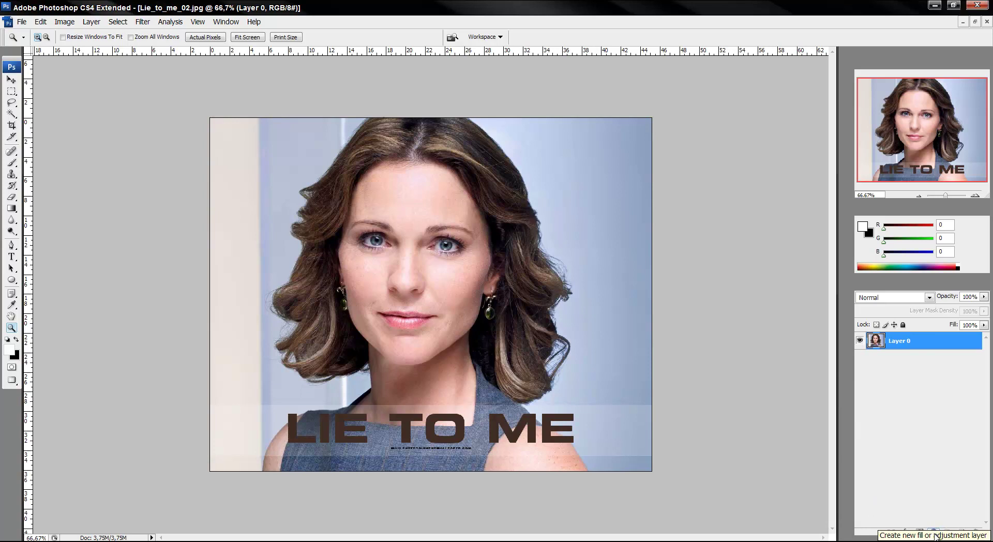
pyautogui.click(934, 533)
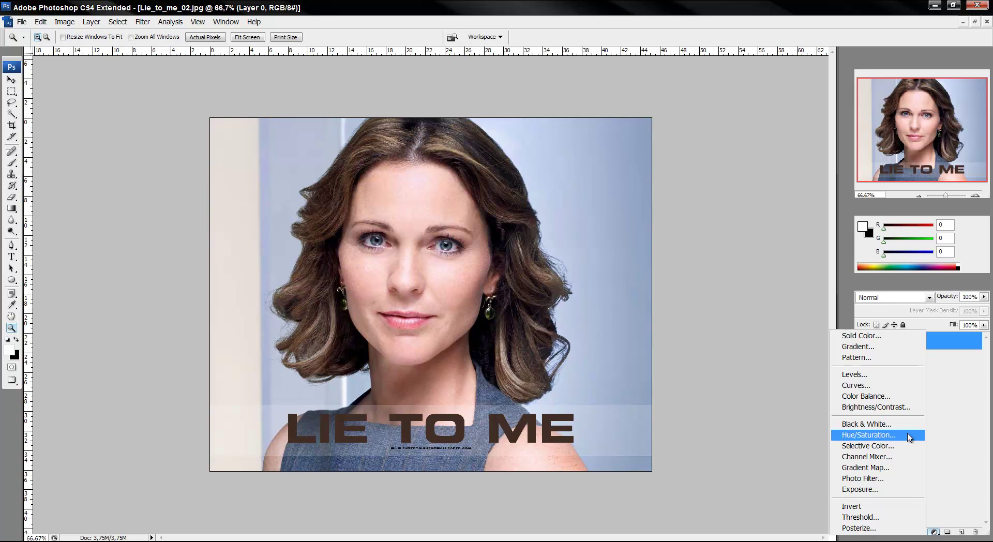
pyautogui.click(909, 438)
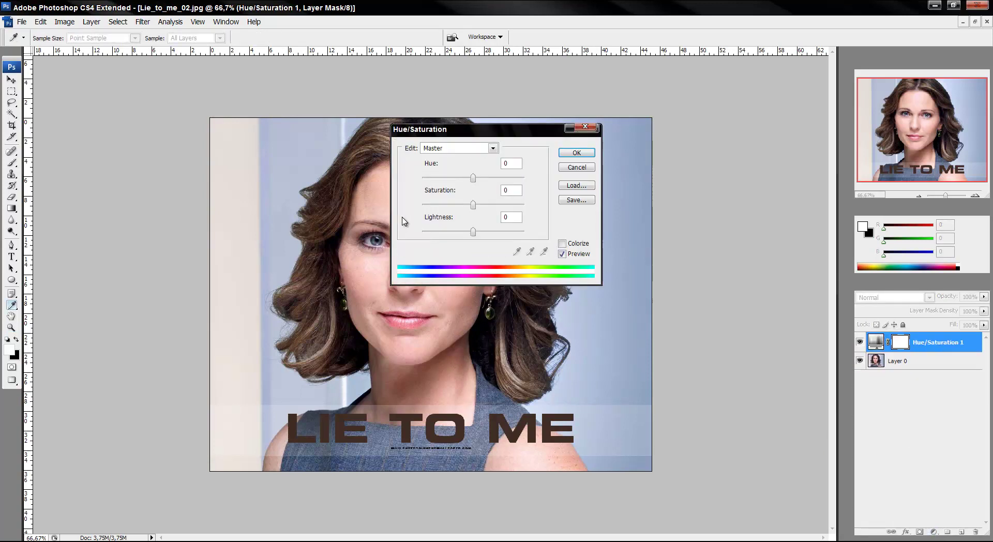
# - Set Lightness to -39 and Saturation to -100 to make the photo grayscale
pyautogui.moveTo(473, 232); pyautogui.dragTo(455, 235)
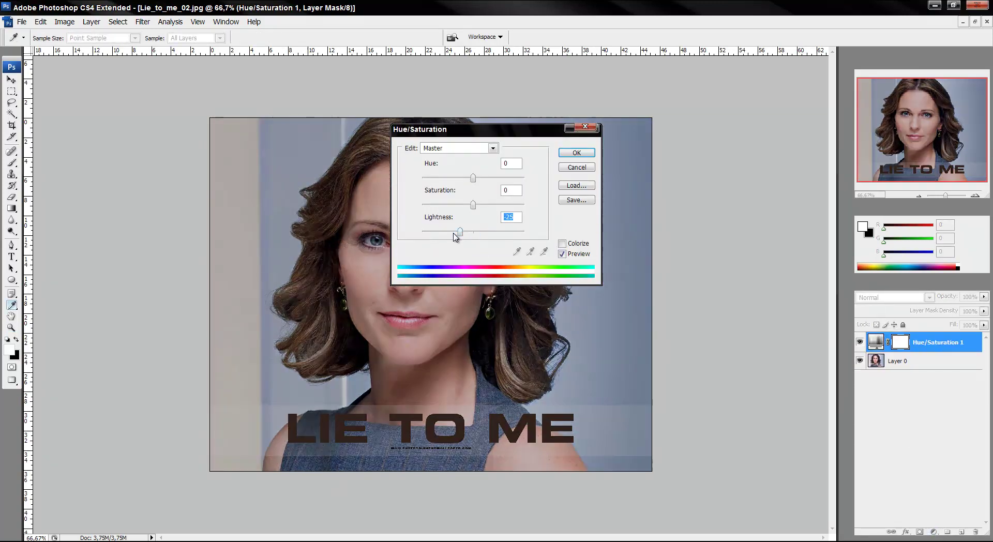
pyautogui.moveTo(474, 206); pyautogui.dragTo(409, 209)
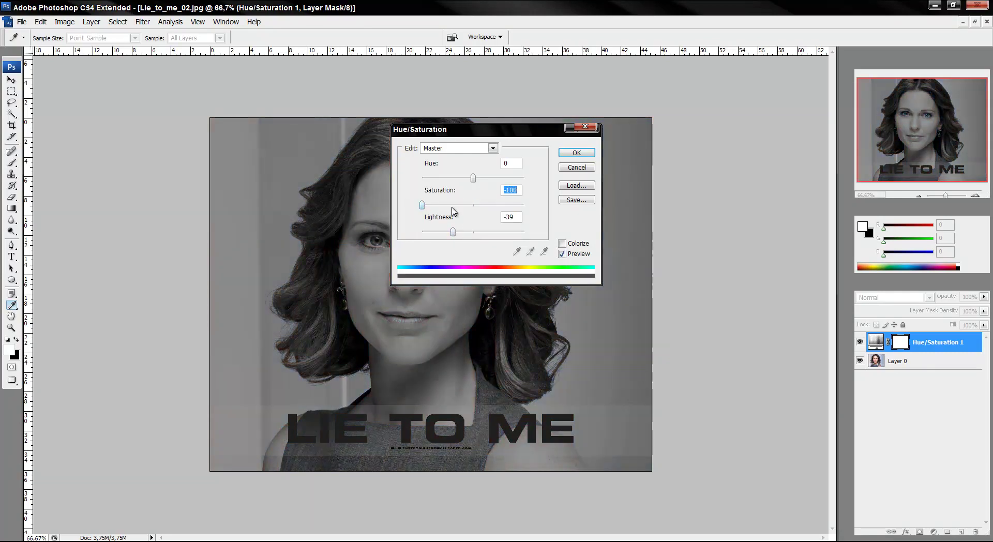
pyautogui.click(576, 153)
# - Reset the colours and target the Hue/Saturation layer's mask
pyautogui.press('x')
pyautogui.click(931, 378)
pyautogui.click(924, 346)
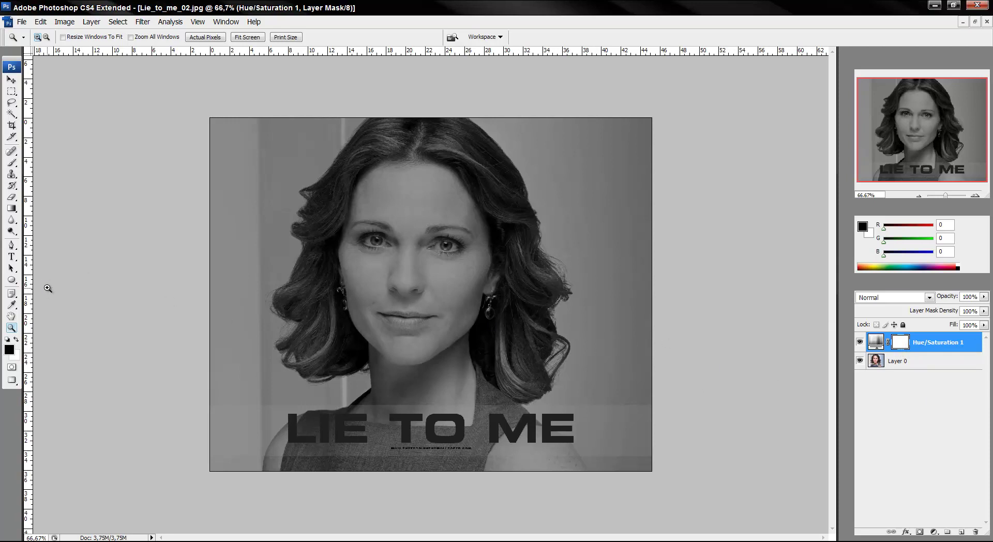
# - Undo a trial brush stroke and zoom in closely on the lips
pyautogui.click(11, 163)
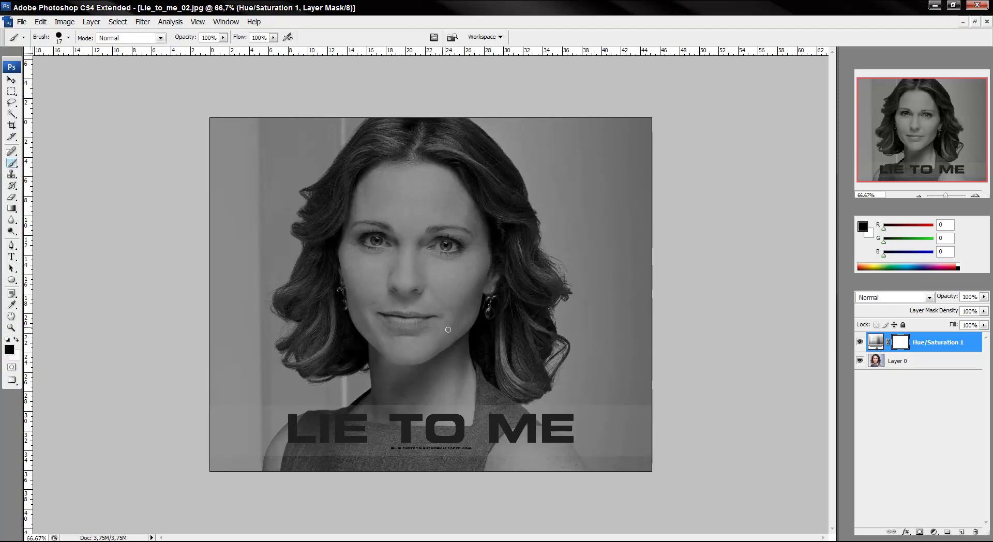
pyautogui.moveTo(408, 325)
pyautogui.mouseDown()
pyautogui.moveTo(398, 315)
pyautogui.moveTo(396, 329)
pyautogui.mouseUp()
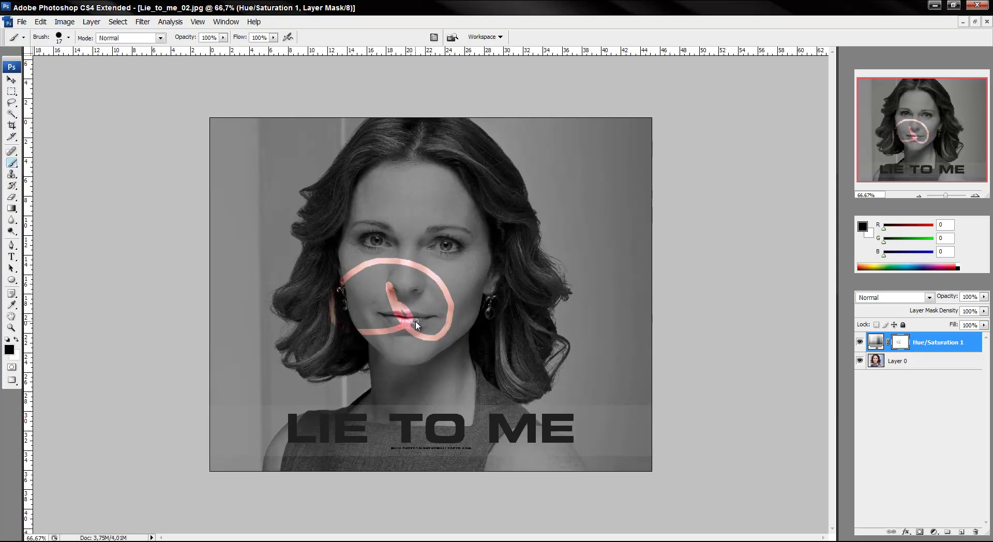
pyautogui.hotkey('ctrl', 'z')
pyautogui.press('z')
pyautogui.moveTo(368, 309); pyautogui.dragTo(441, 340)
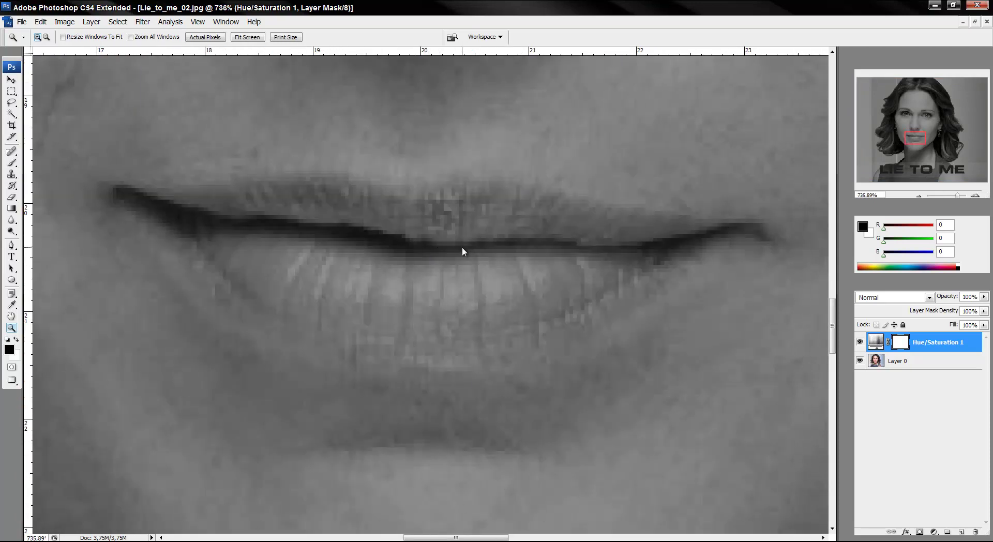
# - Paint the upper and lower lips on the mask to restore their pink colour
pyautogui.click(12, 162)
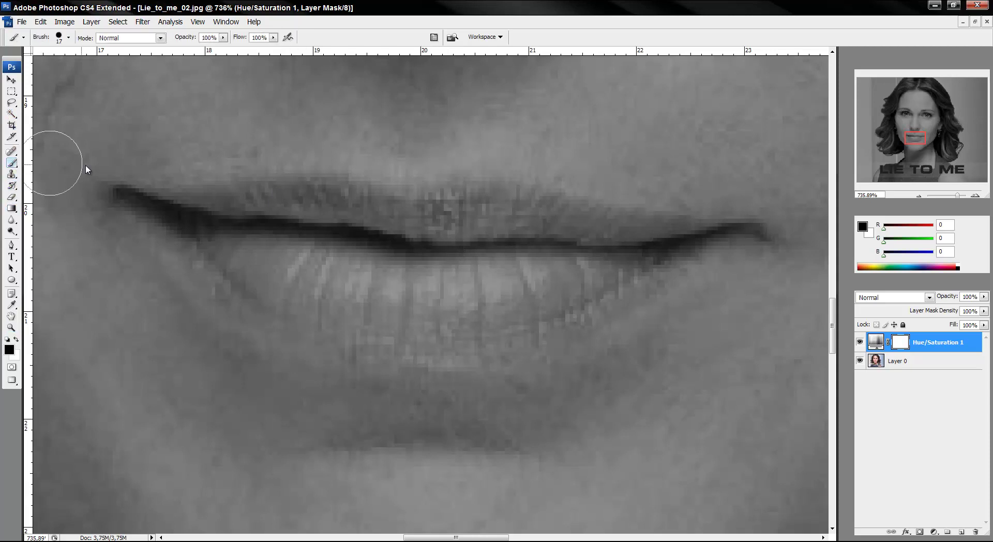
pyautogui.moveTo(261, 223)
pyautogui.mouseDown()
pyautogui.moveTo(459, 236)
pyautogui.moveTo(264, 206)
pyautogui.moveTo(207, 220)
pyautogui.moveTo(323, 294)
pyautogui.moveTo(472, 303)
pyautogui.moveTo(573, 289)
pyautogui.moveTo(653, 245)
pyautogui.moveTo(663, 228)
pyautogui.moveTo(471, 207)
pyautogui.moveTo(448, 221)
pyautogui.mouseUp()
pyautogui.moveTo(515, 266); pyautogui.dragTo(533, 259)
pyautogui.press('z')
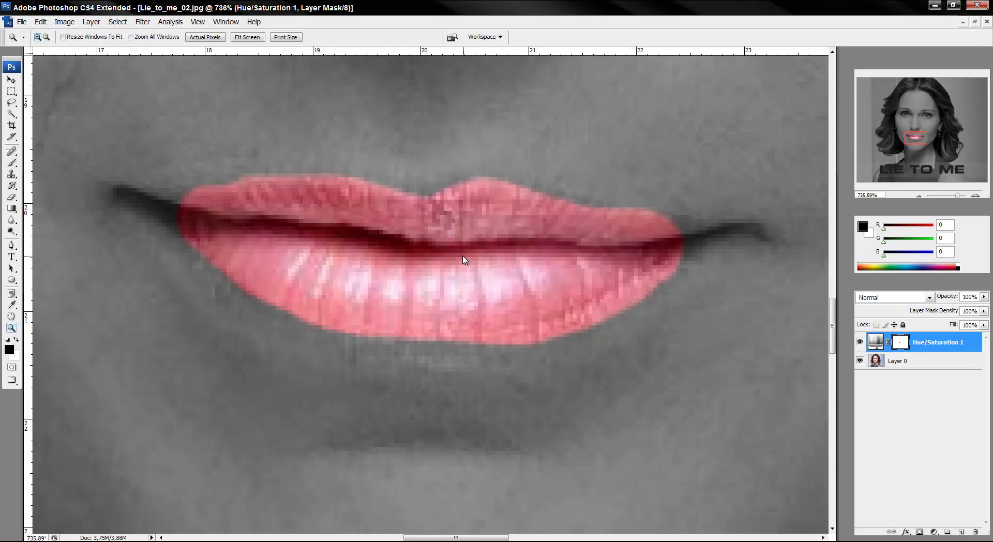
pyautogui.rightClick(459, 255)
# - Fit the poster on screen and toggle the Hue/Saturation layer's visibility to compare
pyautogui.click(492, 262)
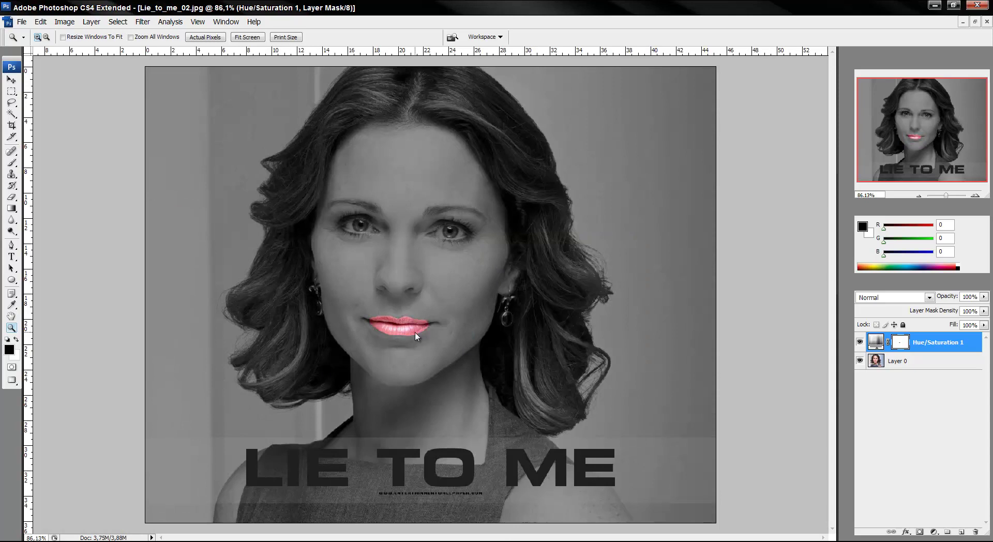
pyautogui.click(860, 343)
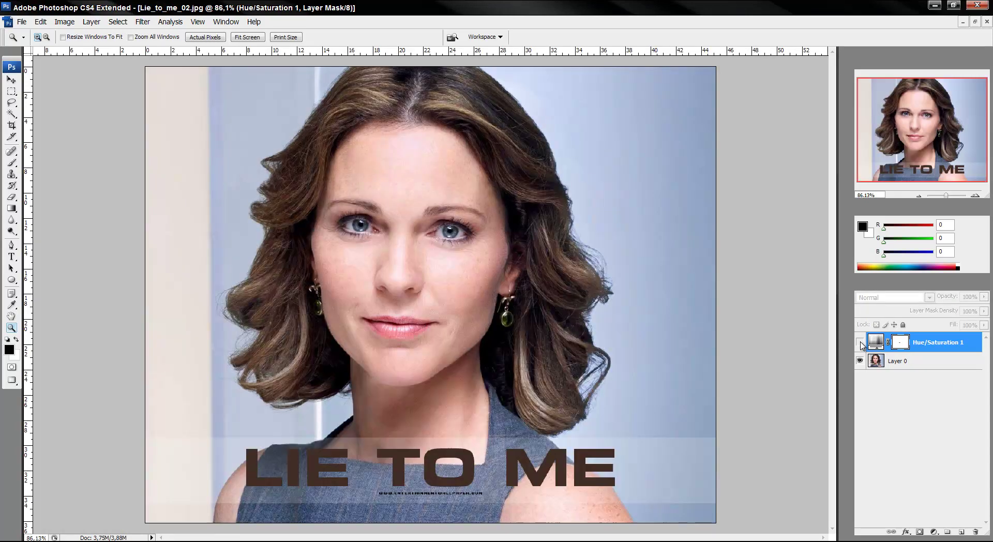
pyautogui.click(860, 344)
pyautogui.click(860, 344)
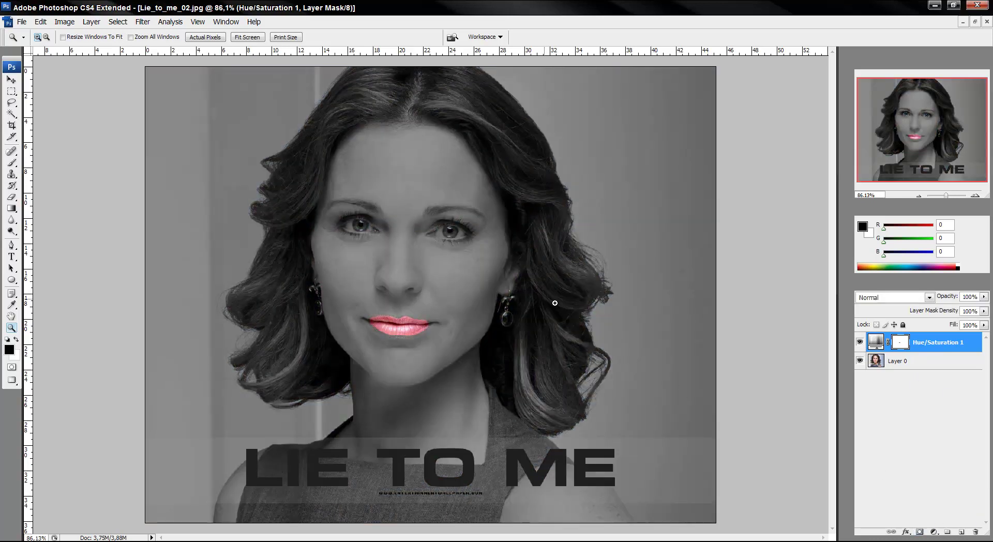
# - Paint the left iris on the Hue/Saturation 1 mask to restore its blue colour
pyautogui.moveTo(386, 241); pyautogui.dragTo(386, 241)
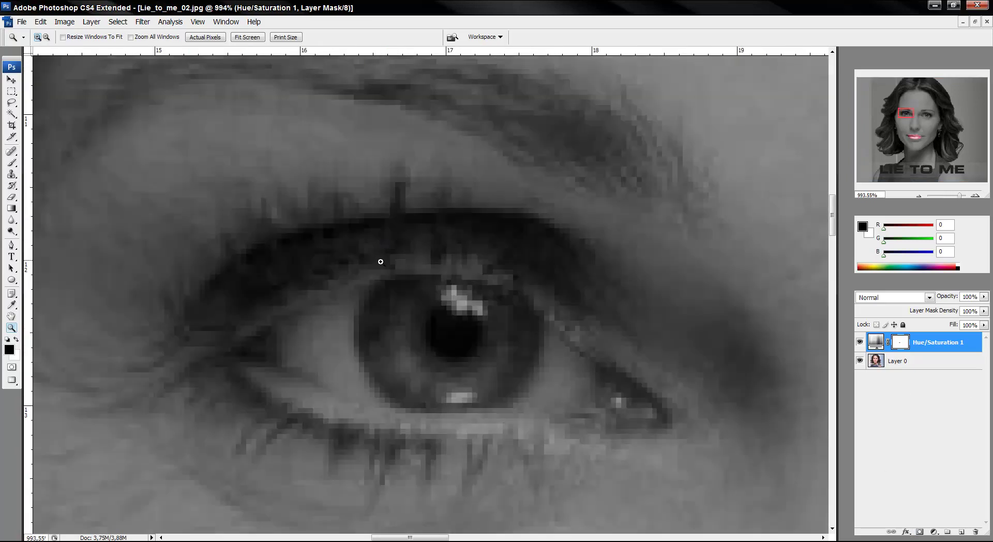
pyautogui.press('b')
pyautogui.moveTo(409, 321)
pyautogui.mouseDown()
pyautogui.moveTo(398, 341)
pyautogui.moveTo(395, 332)
pyautogui.moveTo(432, 388)
pyautogui.moveTo(447, 368)
pyautogui.moveTo(480, 361)
pyautogui.moveTo(495, 339)
pyautogui.moveTo(449, 328)
pyautogui.moveTo(412, 369)
pyautogui.moveTo(418, 323)
pyautogui.mouseUp()
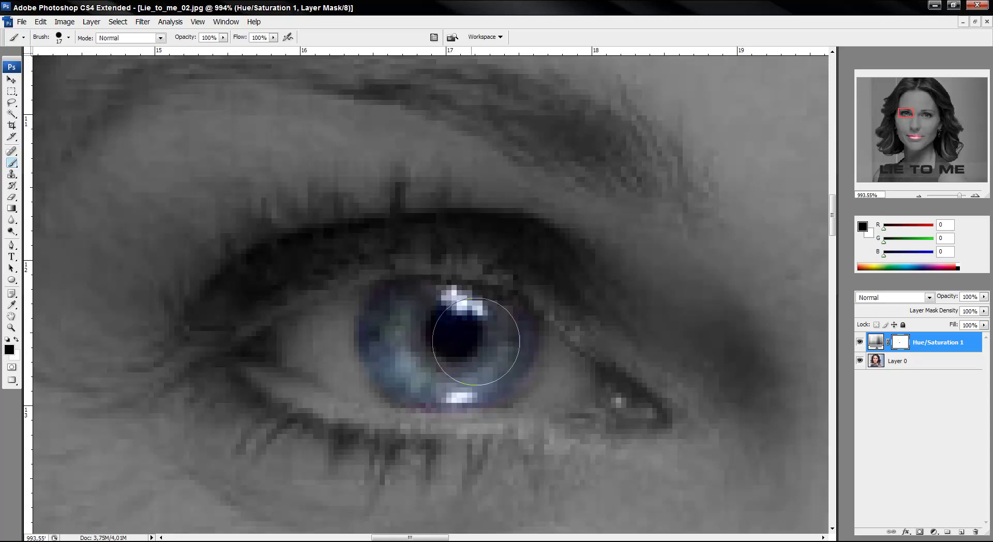
pyautogui.press('z')
pyautogui.rightClick(454, 314)
pyautogui.click(481, 322)
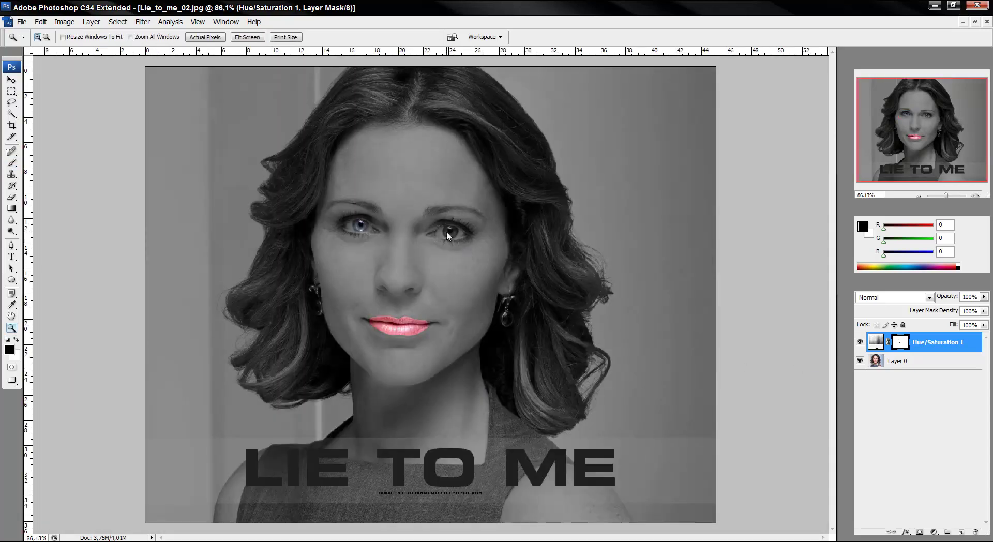
# - Zoom in on the right eye, then fit the whole poster back on screen
pyautogui.moveTo(440, 221); pyautogui.dragTo(476, 261)
pyautogui.rightClick(378, 213)
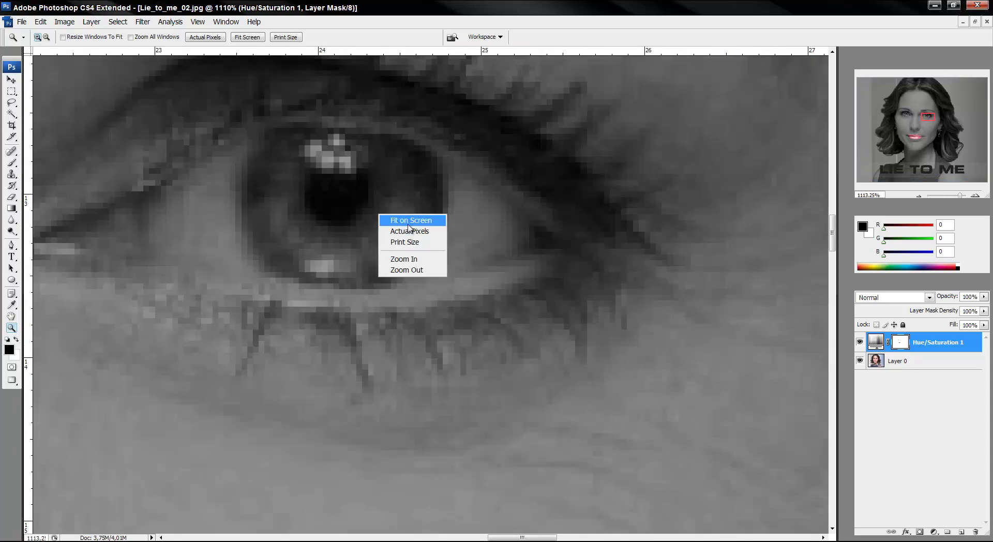
pyautogui.click(404, 220)
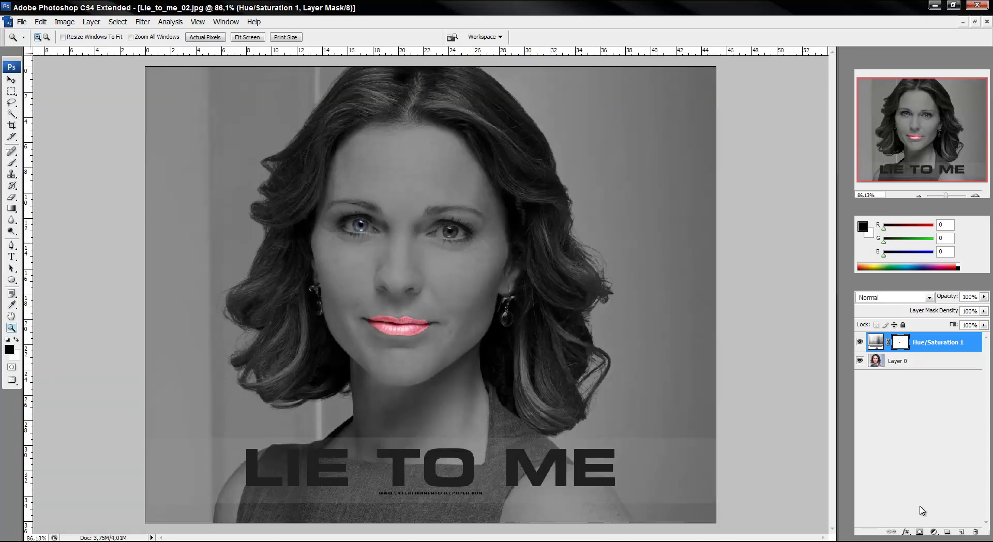
pyautogui.click(933, 531)
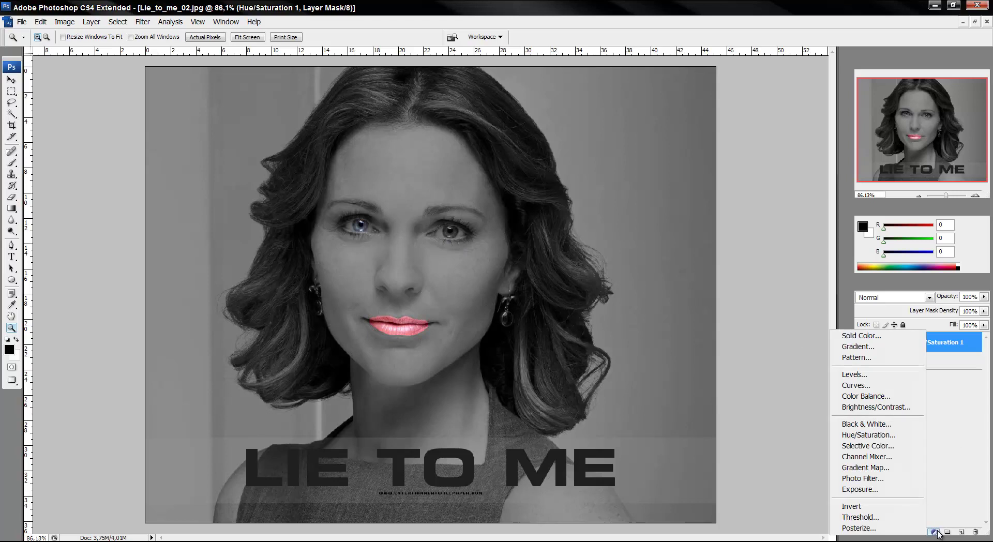
# - Add a second Hue/Saturation layer with Hue shifted to about -145
pyautogui.click(871, 436)
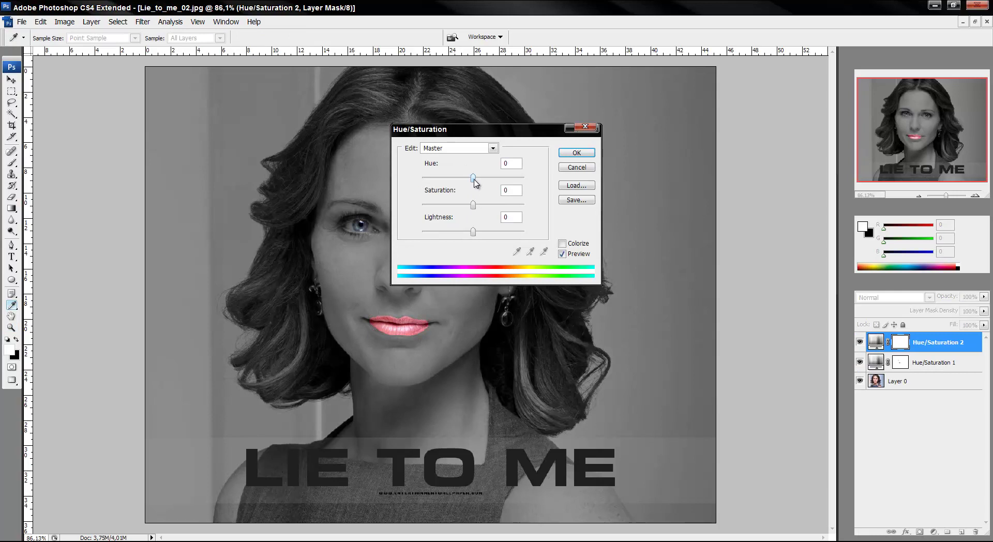
pyautogui.moveTo(473, 177); pyautogui.dragTo(422, 177)
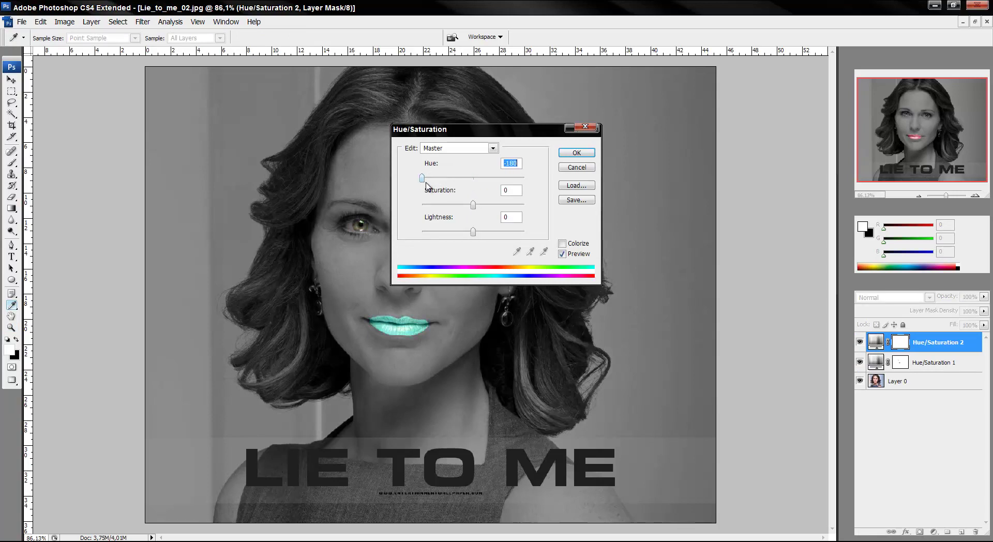
pyautogui.moveTo(426, 178); pyautogui.dragTo(430, 178)
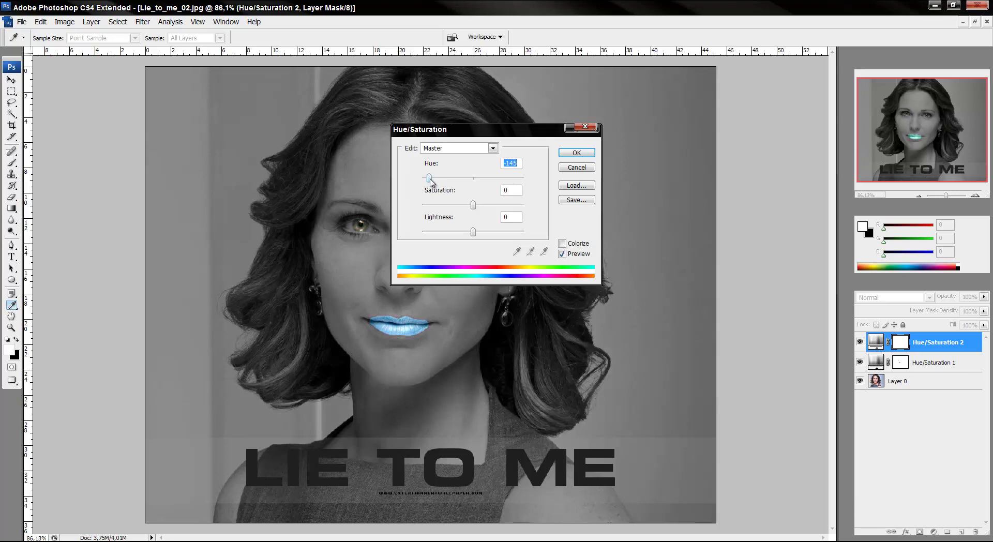
pyautogui.click(566, 154)
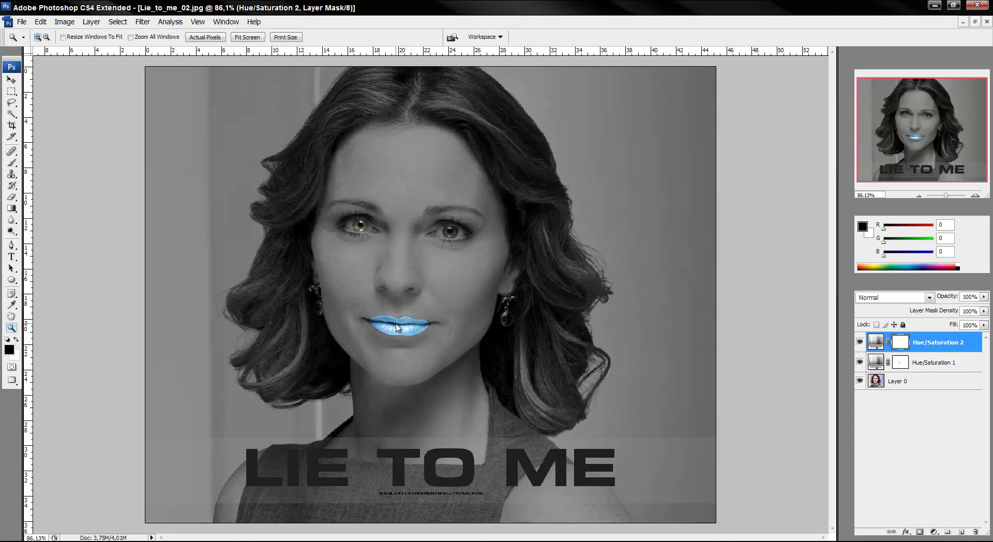
pyautogui.hotkey('shift', 'F5')
# - Fill the second layer's mask with black and set white as the painting colour
pyautogui.click(509, 171)
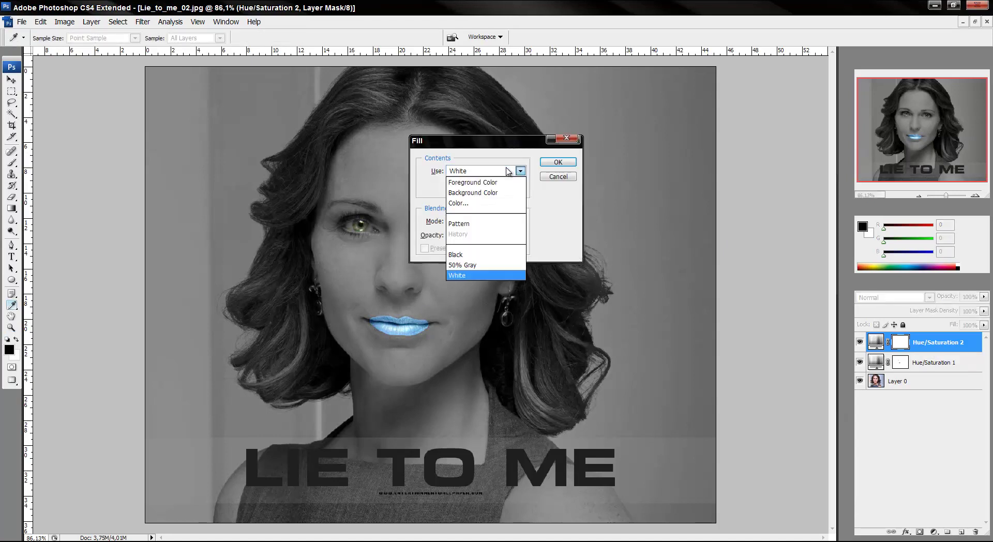
pyautogui.click(456, 255)
pyautogui.click(557, 162)
pyautogui.press('z')
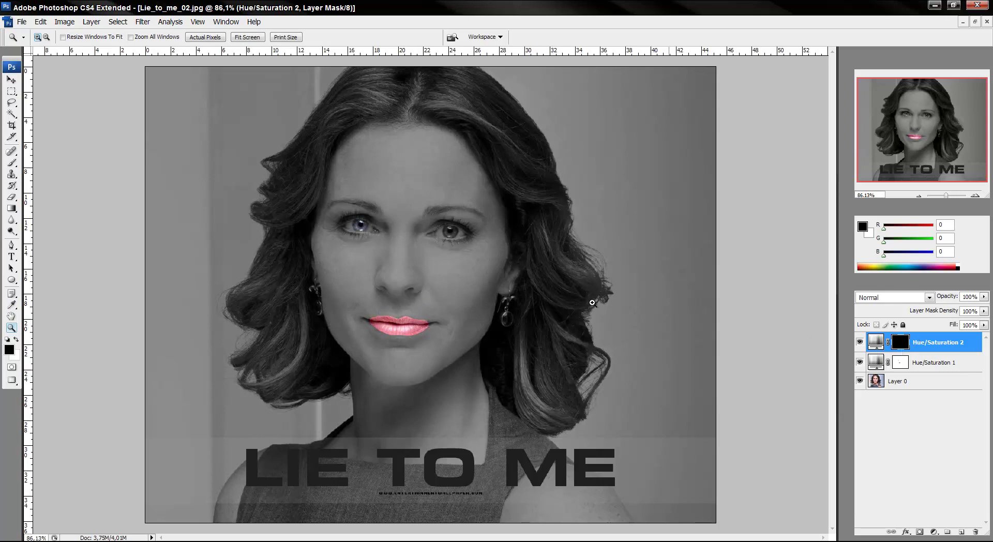
pyautogui.click(17, 340)
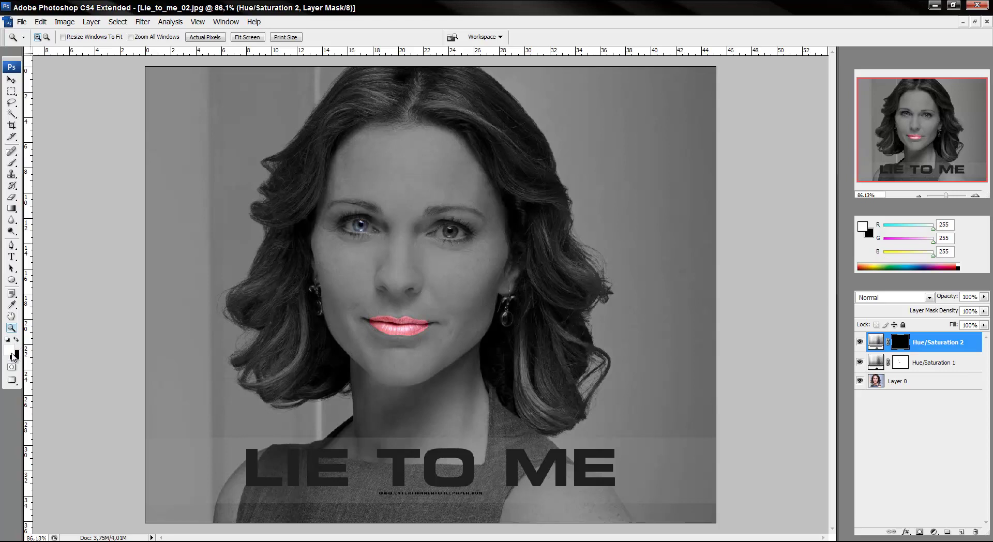
pyautogui.moveTo(442, 218); pyautogui.dragTo(471, 250)
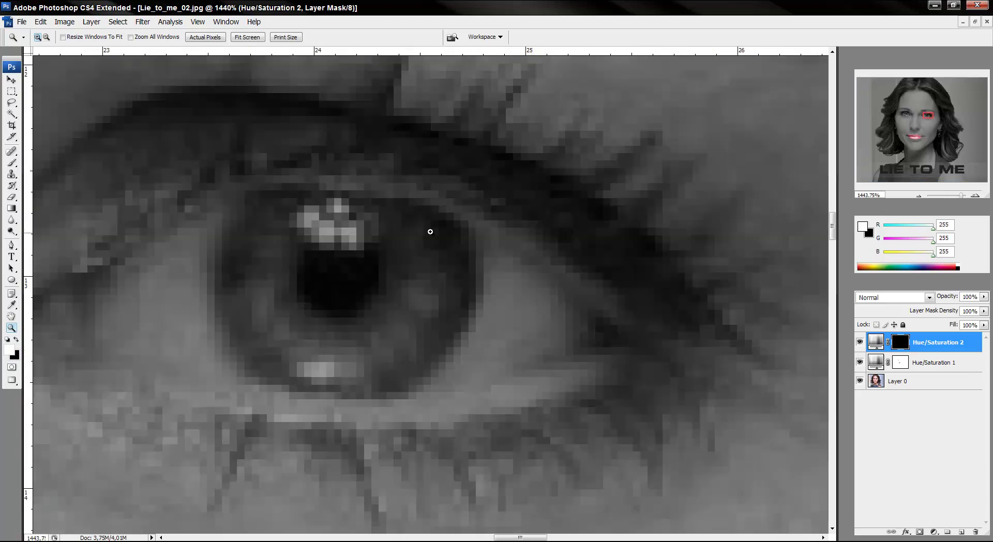
# - Paint white over the right iris on the Hue/Saturation 2 mask, then fit the poster on screen
pyautogui.click(11, 164)
pyautogui.moveTo(283, 259)
pyautogui.mouseDown()
pyautogui.moveTo(281, 281)
pyautogui.moveTo(331, 327)
pyautogui.moveTo(399, 277)
pyautogui.mouseUp()
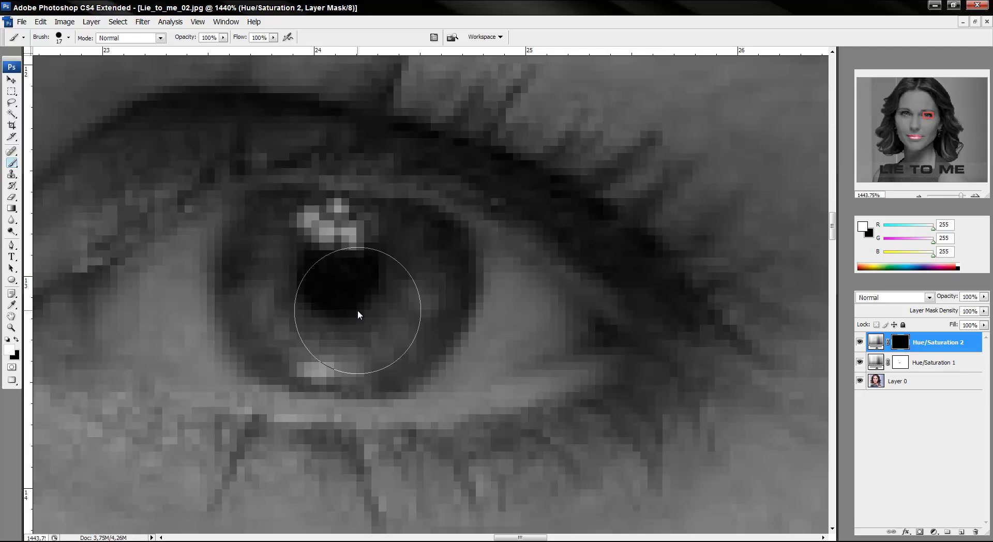
pyautogui.press('z')
pyautogui.rightClick(316, 314)
pyautogui.click(341, 321)
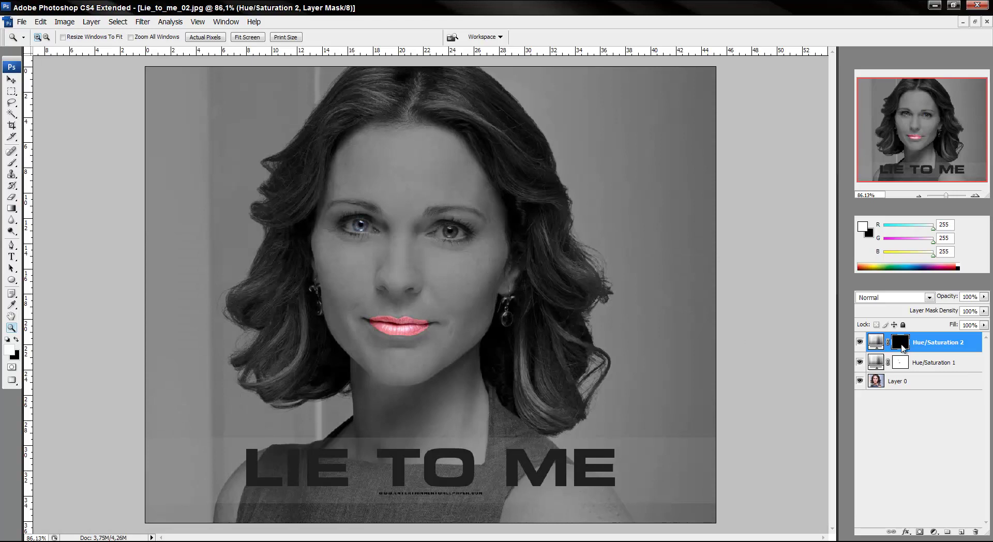
pyautogui.click(11, 163)
# - Select the Hue/Saturation 1 mask, zoom into the right eye and set black as painting colour
pyautogui.moveTo(396, 326); pyautogui.dragTo(417, 331)
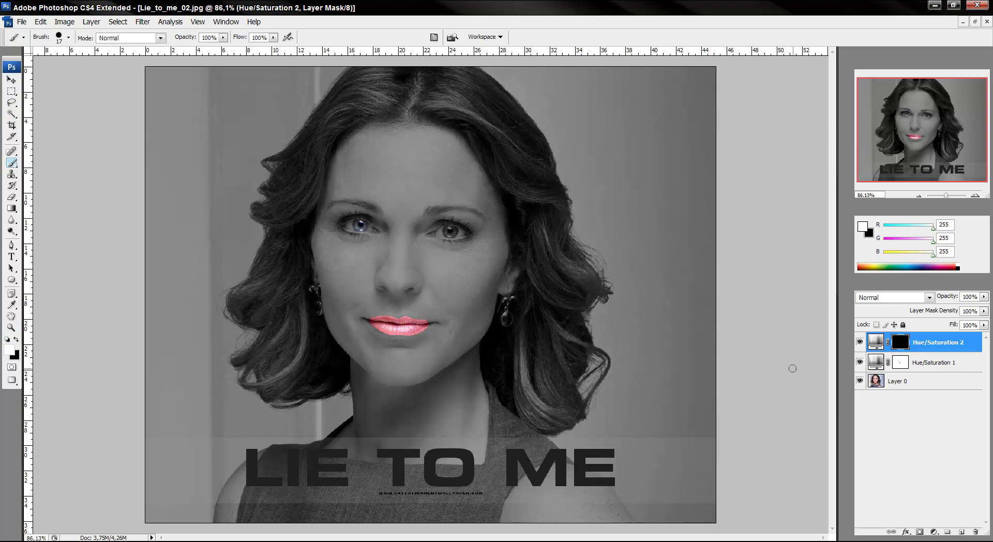
pyautogui.click(901, 362)
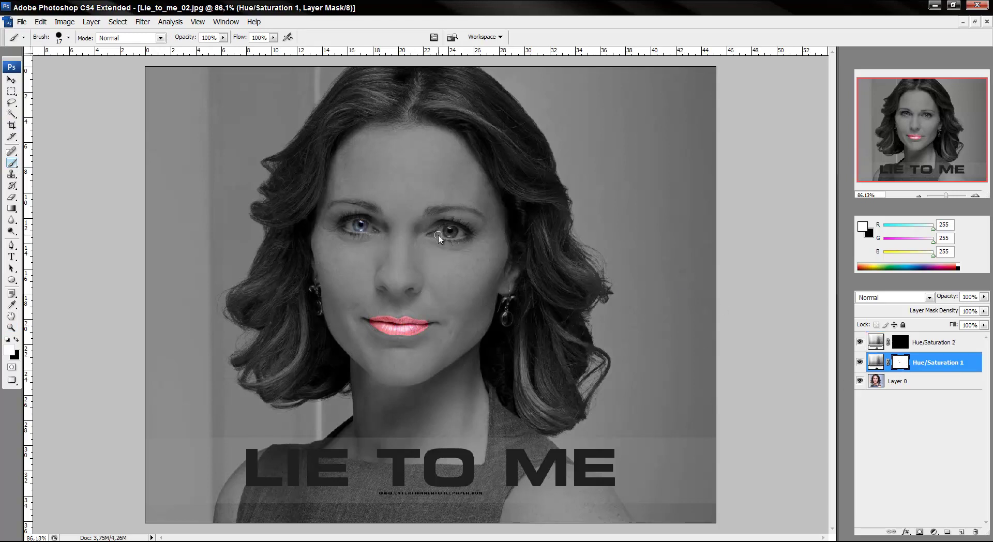
pyautogui.press('z')
pyautogui.moveTo(424, 214); pyautogui.dragTo(476, 250)
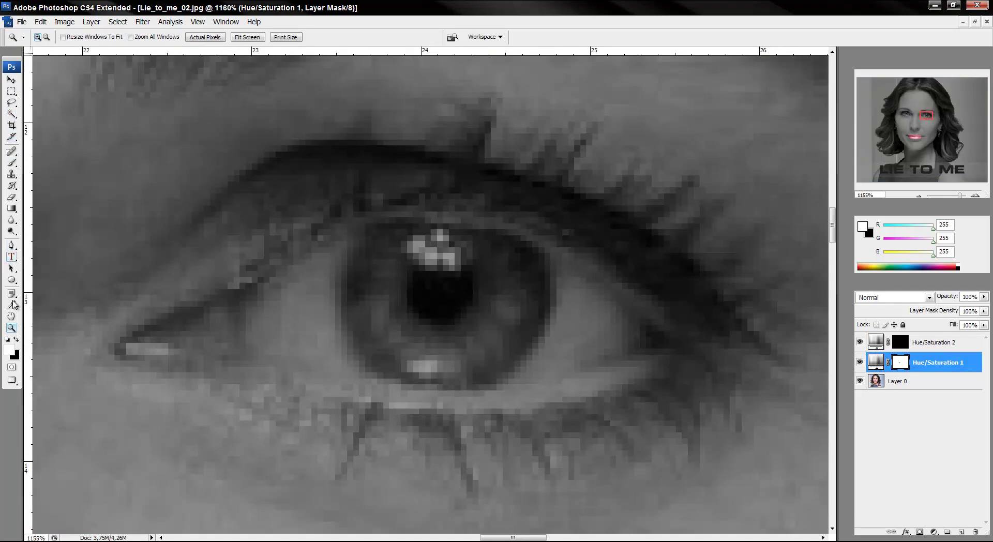
pyautogui.click(17, 337)
pyautogui.press('b')
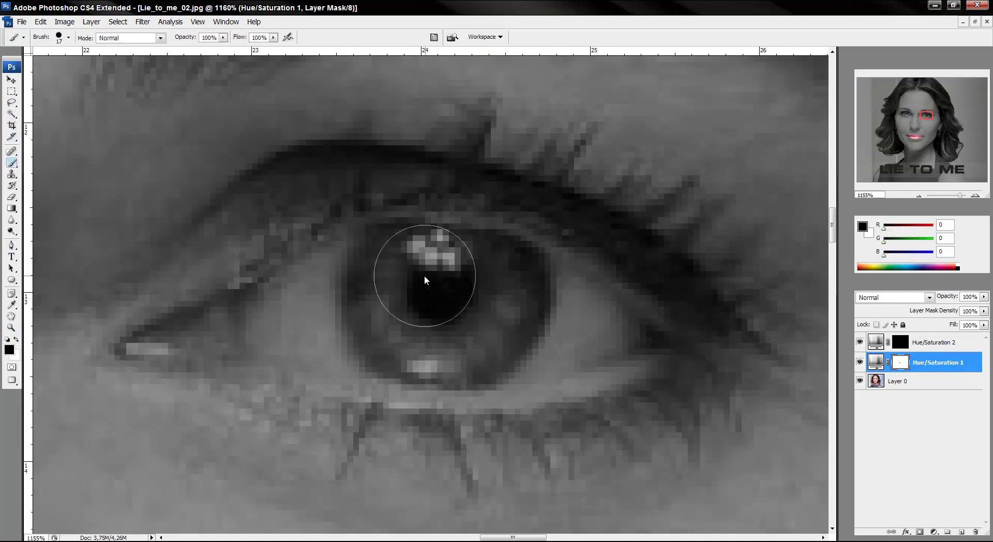
# - Paint black over the right iris to reveal its green colour, then fit the poster on screen
pyautogui.moveTo(412, 282)
pyautogui.mouseDown()
pyautogui.moveTo(394, 277)
pyautogui.moveTo(449, 343)
pyautogui.moveTo(485, 328)
pyautogui.moveTo(500, 290)
pyautogui.moveTo(478, 286)
pyautogui.moveTo(412, 313)
pyautogui.mouseUp()
pyautogui.press('z')
pyautogui.rightClick(411, 300)
pyautogui.click(436, 304)
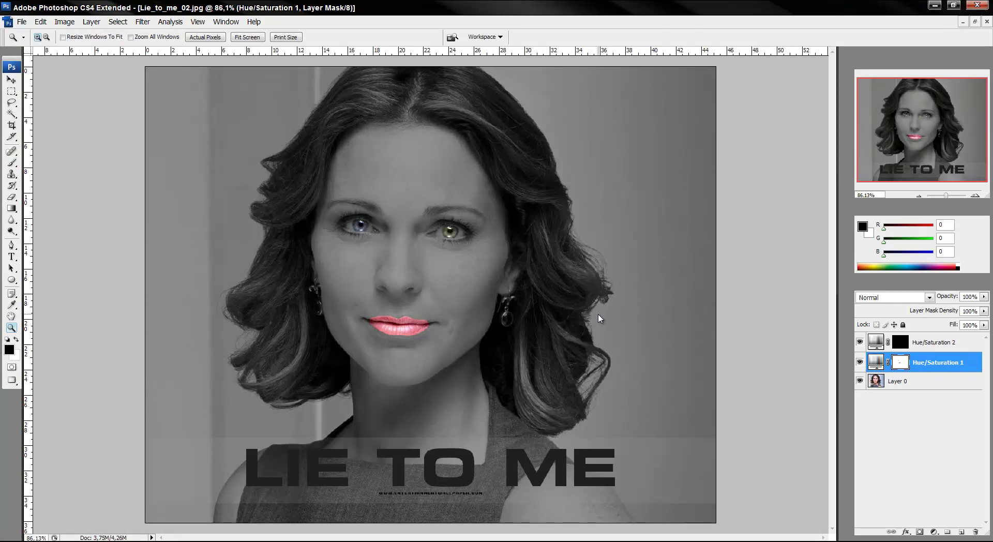
# - Lower the Brush tool's hardness for a soft edge, test it on the forehead, then undo the stroke
pyautogui.click(10, 164)
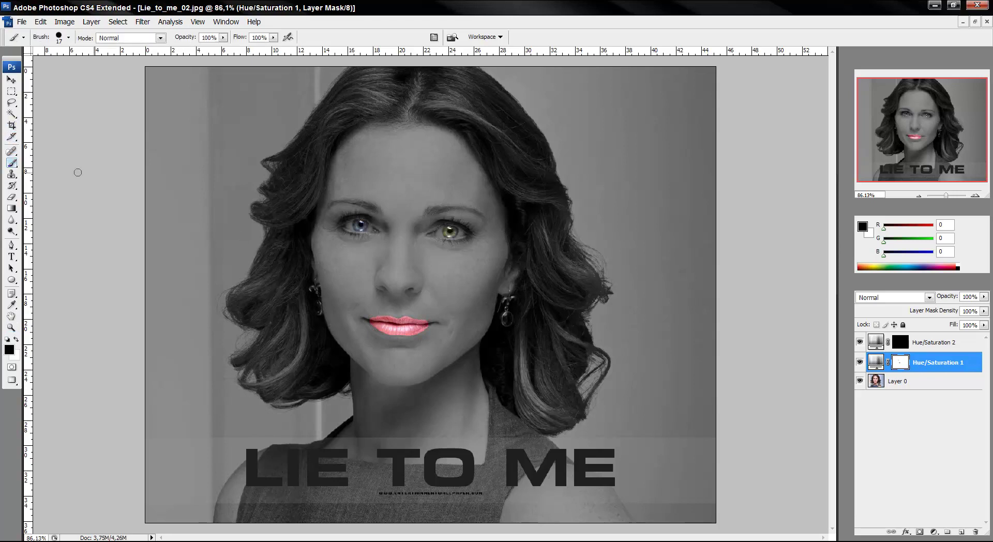
pyautogui.rightClick(408, 187)
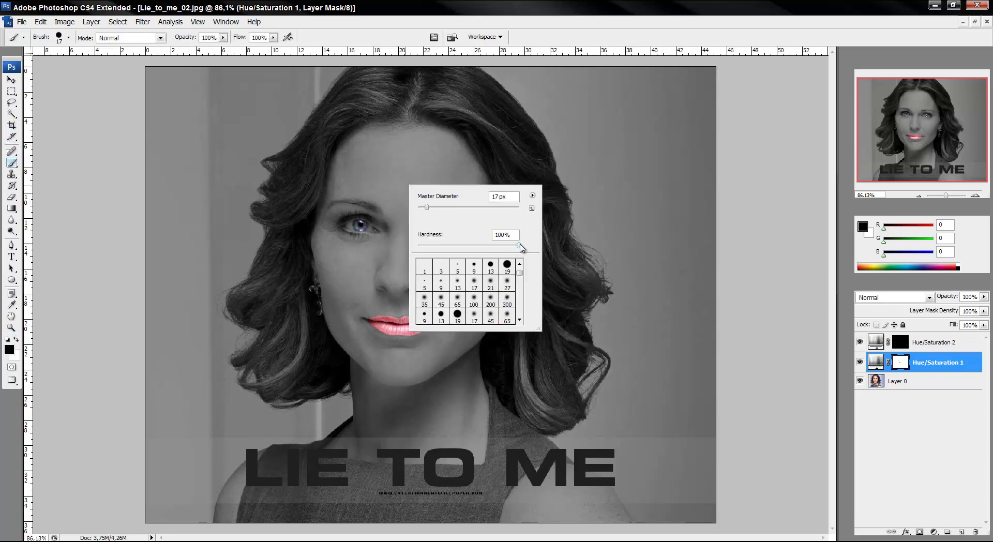
pyautogui.moveTo(519, 246); pyautogui.dragTo(424, 247)
pyautogui.moveTo(368, 166)
pyautogui.mouseDown()
pyautogui.moveTo(413, 173)
pyautogui.moveTo(399, 181)
pyautogui.moveTo(399, 199)
pyautogui.mouseUp()
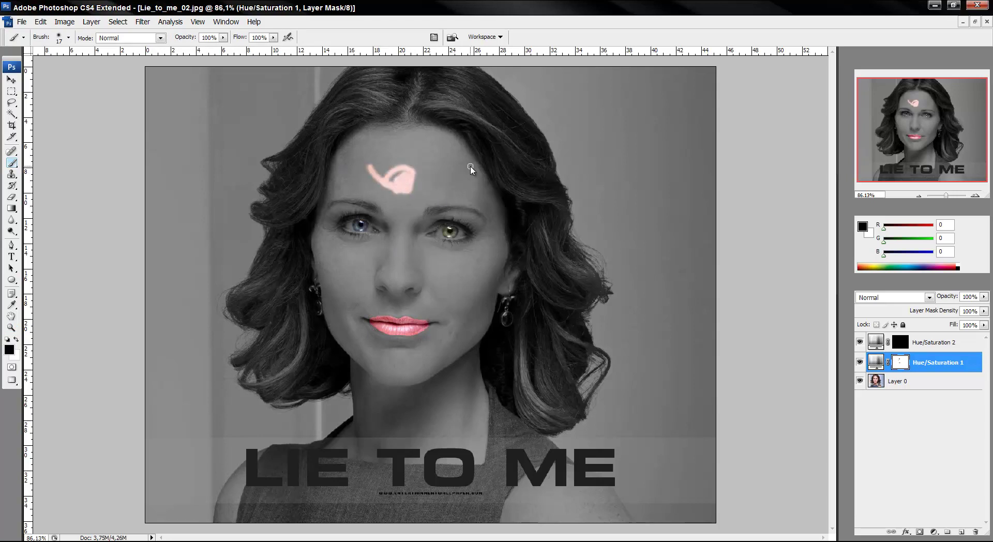
pyautogui.hotkey('ctrl', 'z')
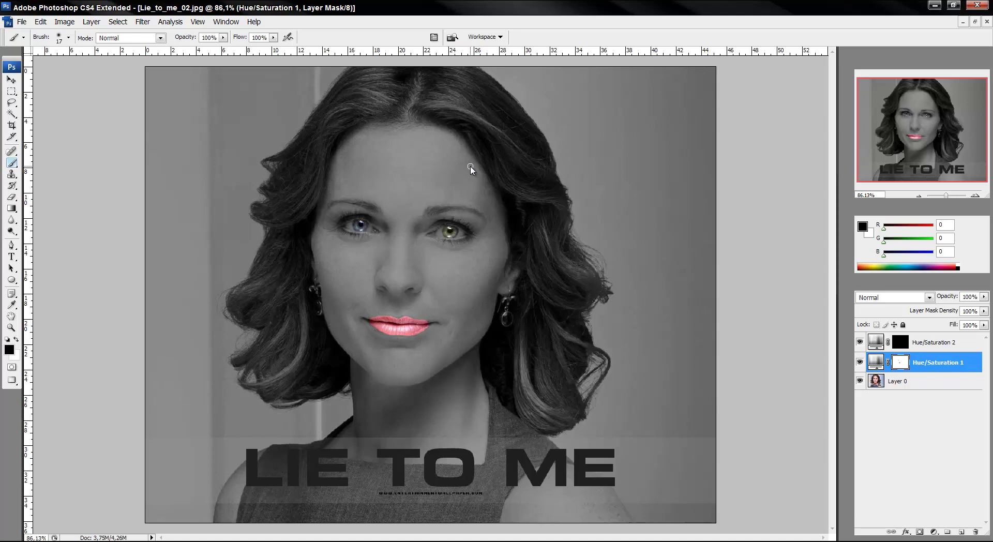